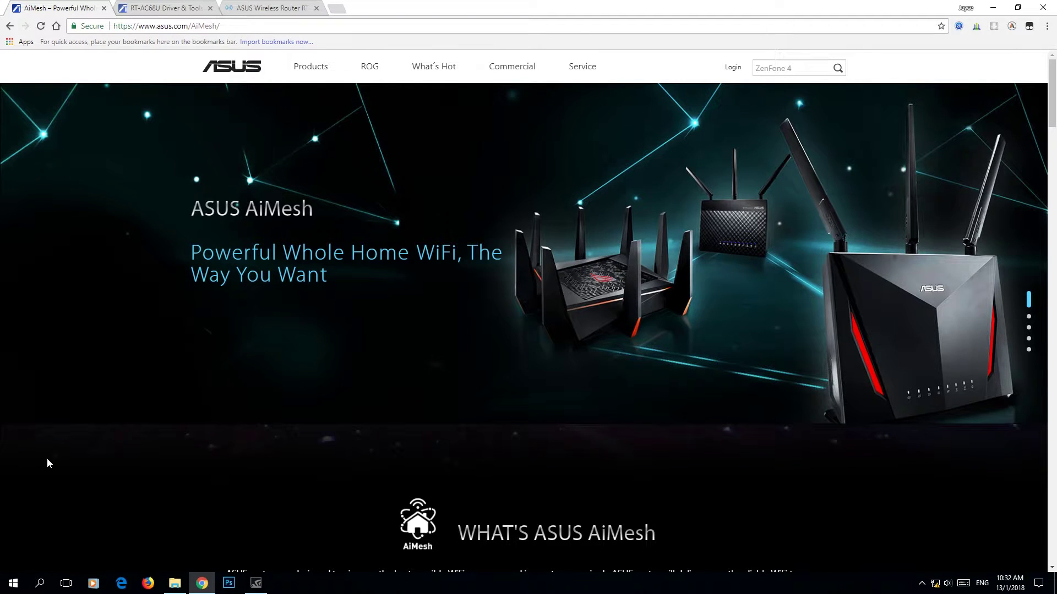
- Scroll to the 'Models that support AiMesh' table and highlight RT-AC68U in the Model column
scroll(47, 460, down, 6)
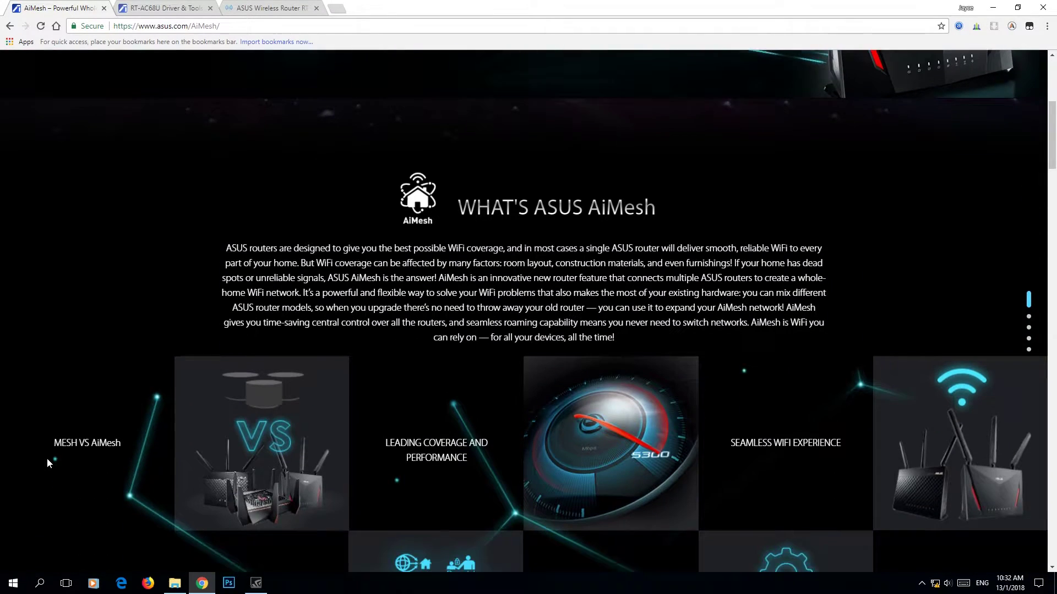
scroll(48, 460, down, 2)
scroll(48, 465, down, 1)
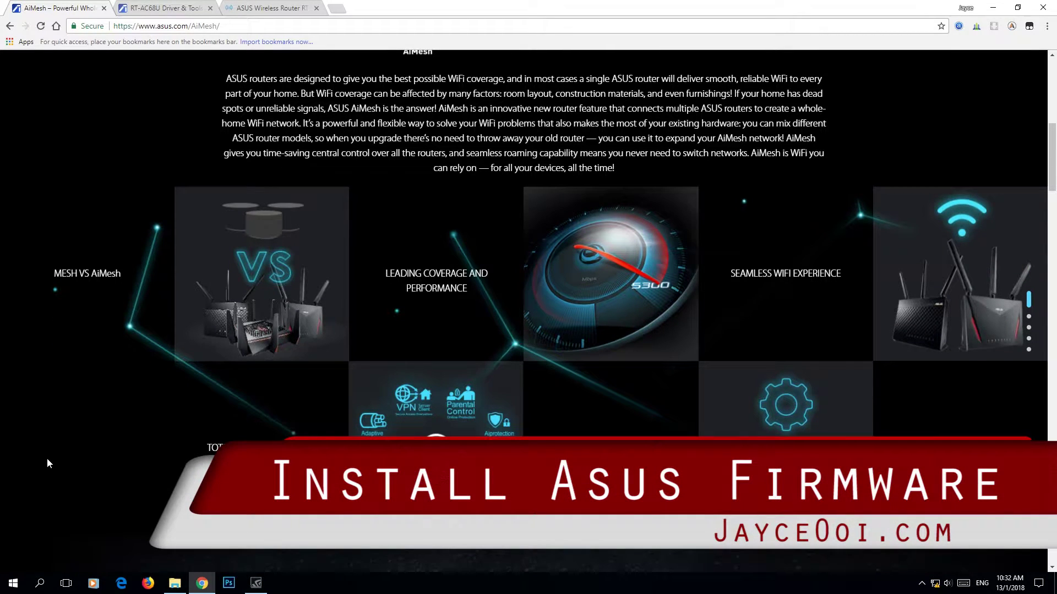
scroll(48, 463, down, 5)
scroll(48, 463, down, 4)
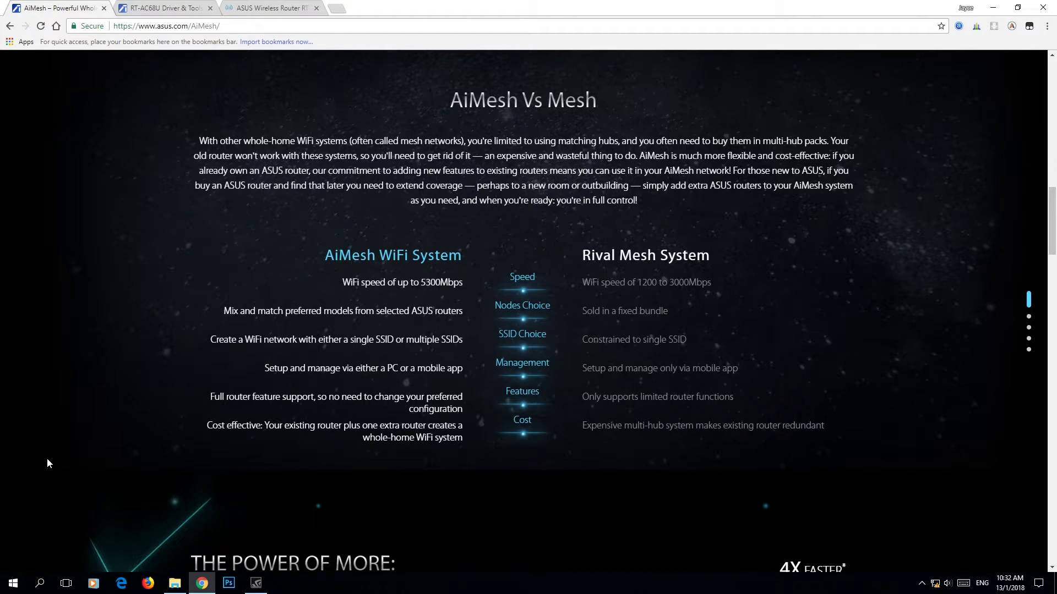
drag(1053, 225, 1055, 486)
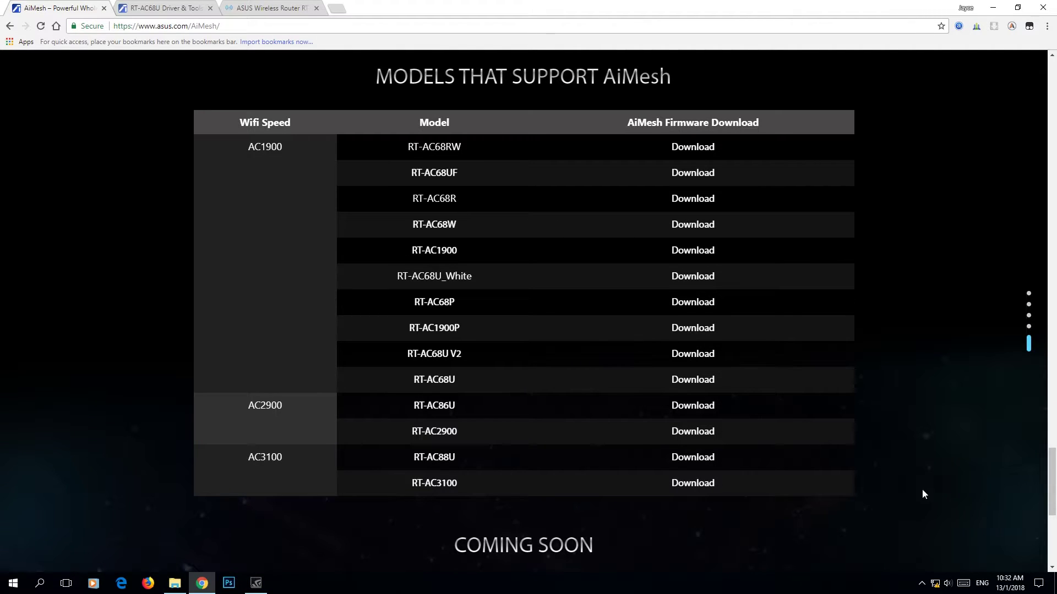
drag(461, 380, 408, 384)
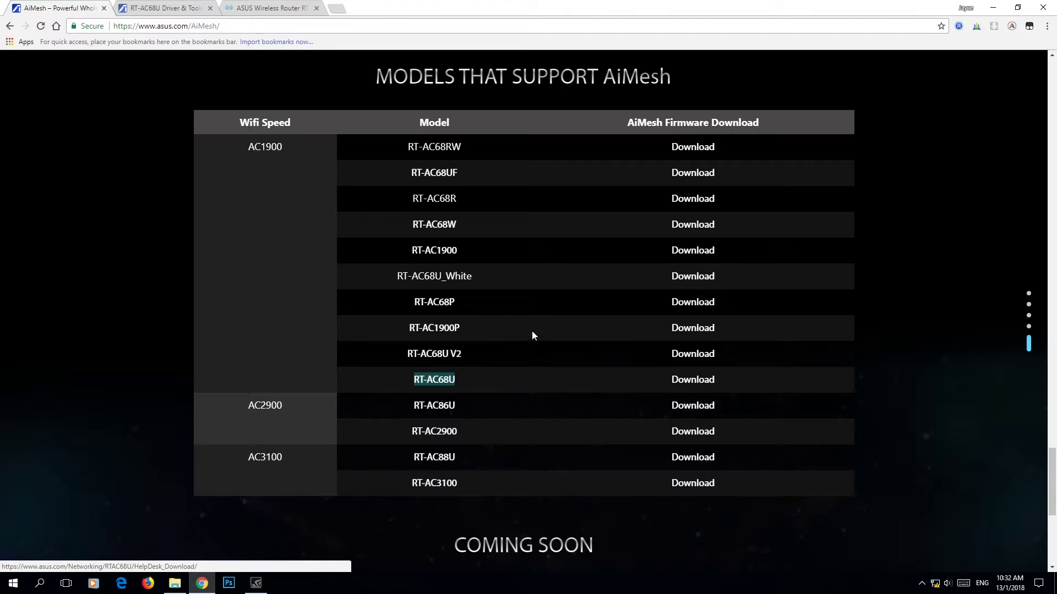
- Show the RT-AC68U Driver & Tools page listing firmware 3.0.0.4.384.10007 (42.5 MB)
click(132, 6)
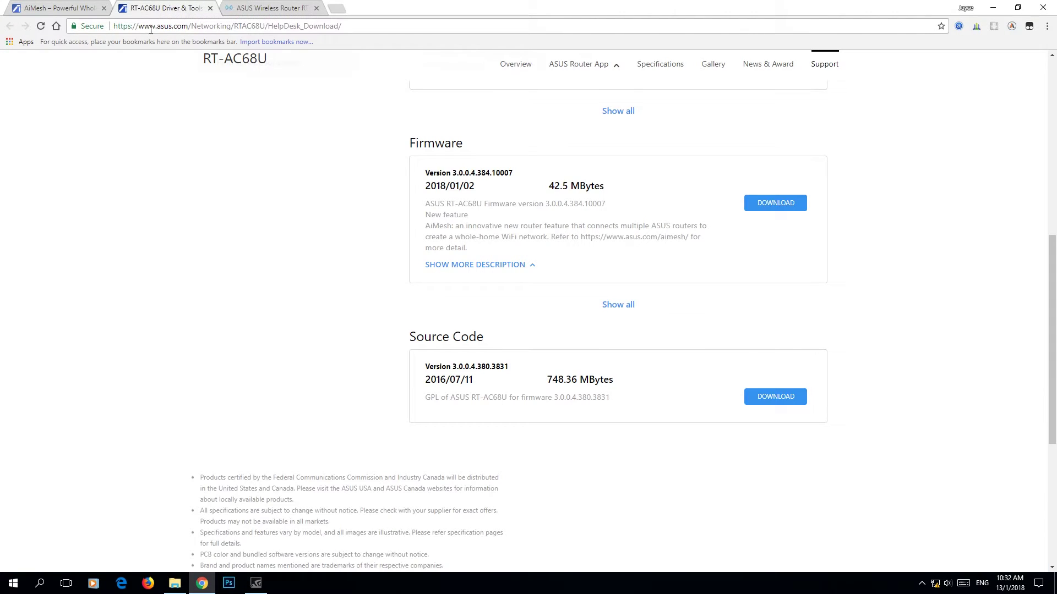
scroll(193, 281, up, 1)
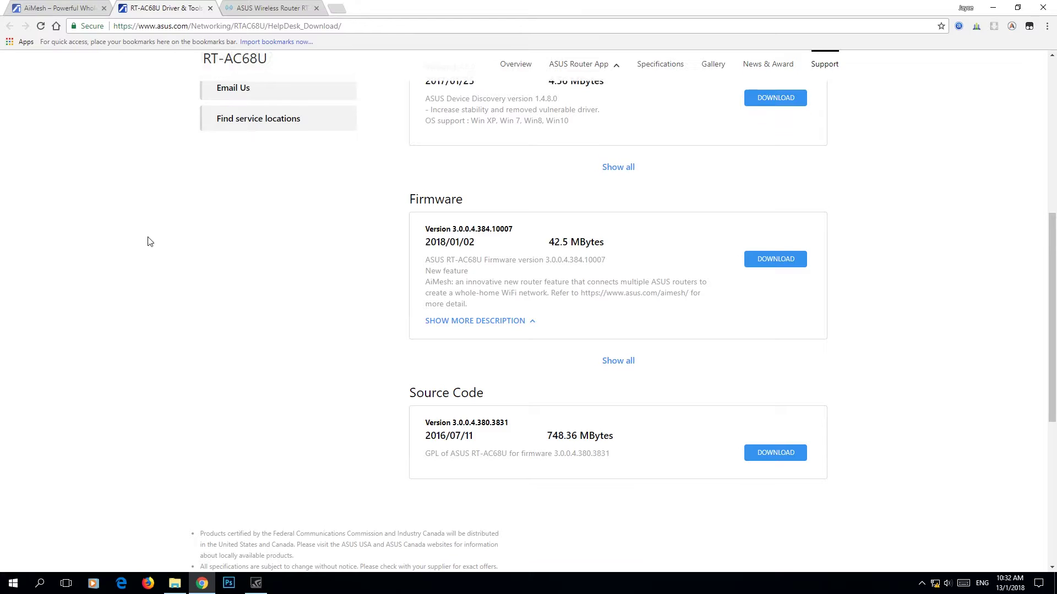
scroll(149, 239, up, 5)
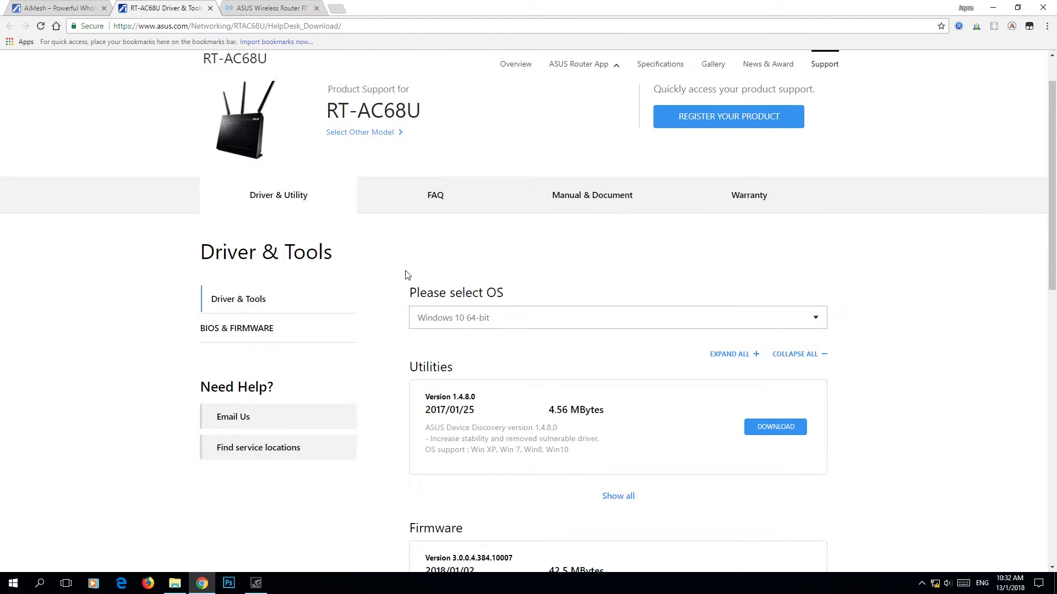
scroll(382, 240, down, 2)
scroll(375, 179, down, 3)
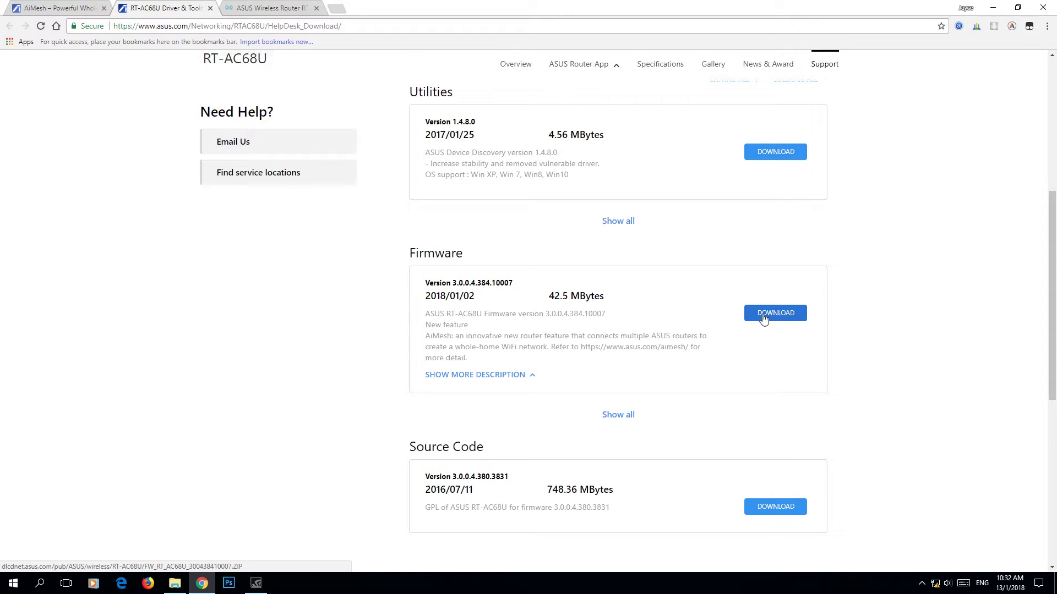
click(175, 584)
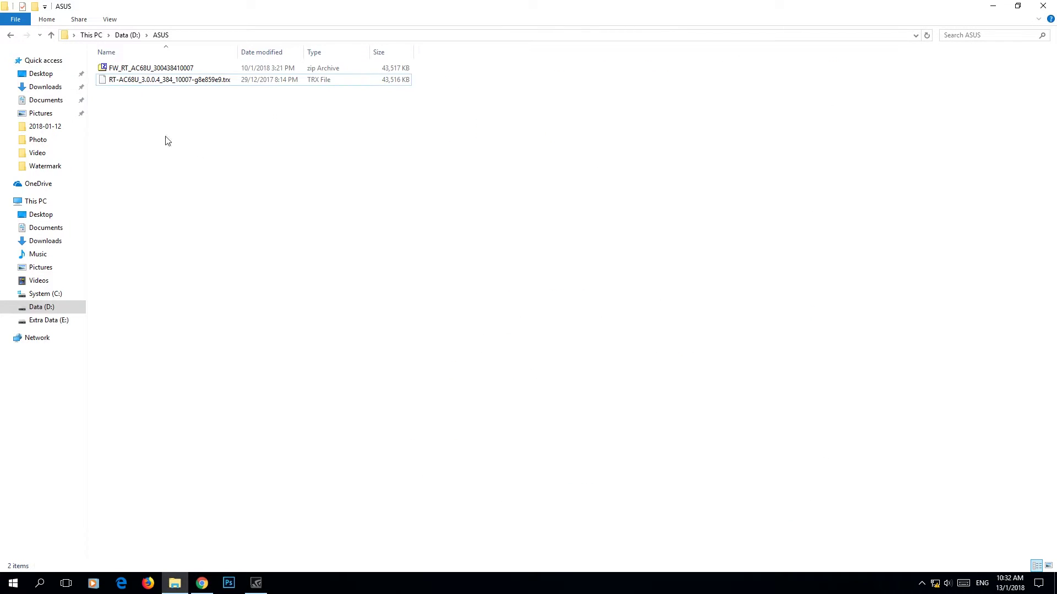
click(165, 69)
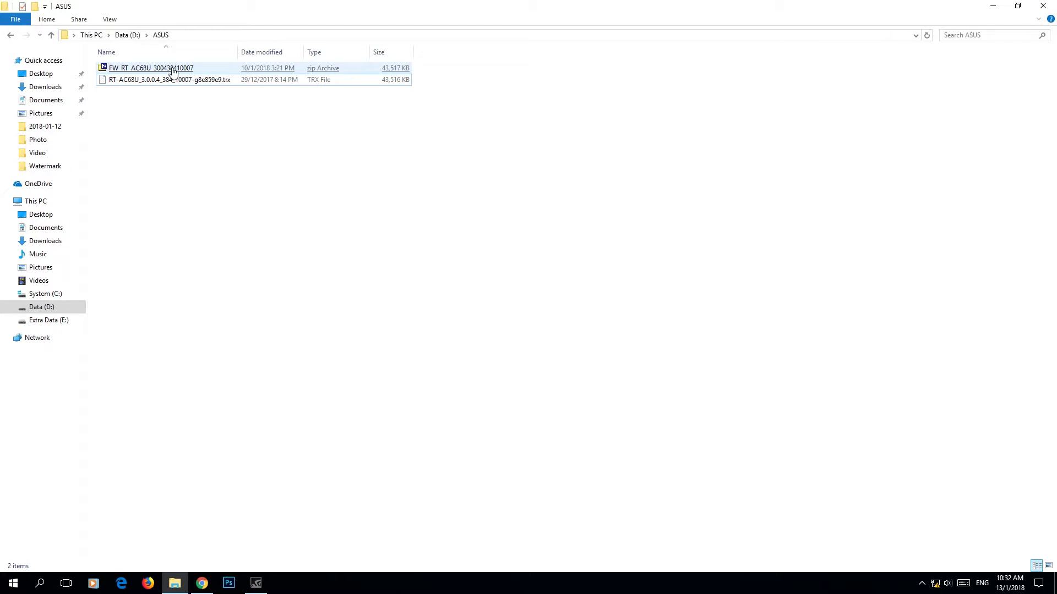
click(172, 71)
double_click(172, 70)
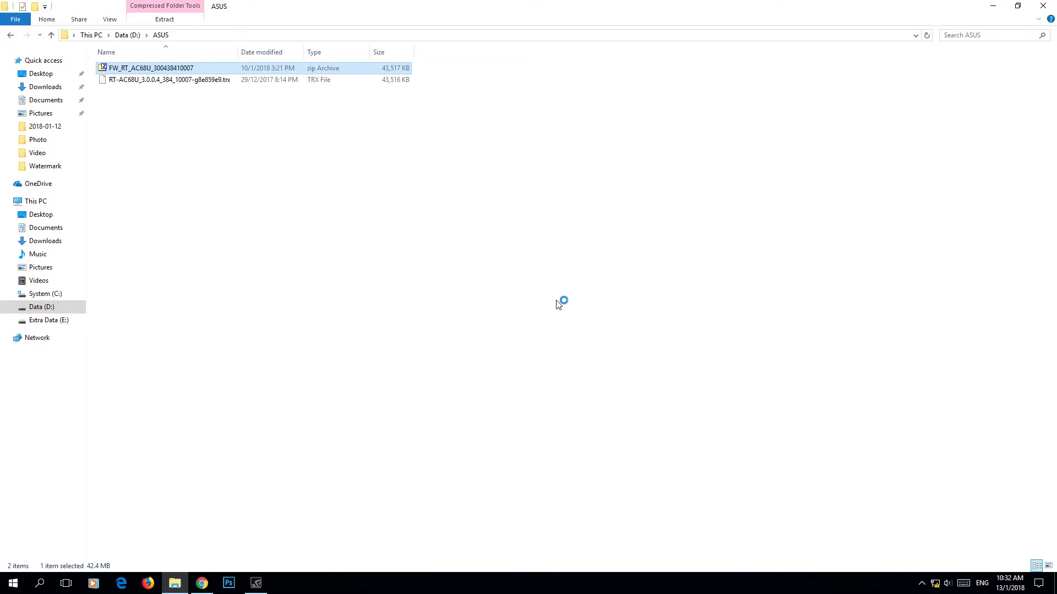
click(170, 108)
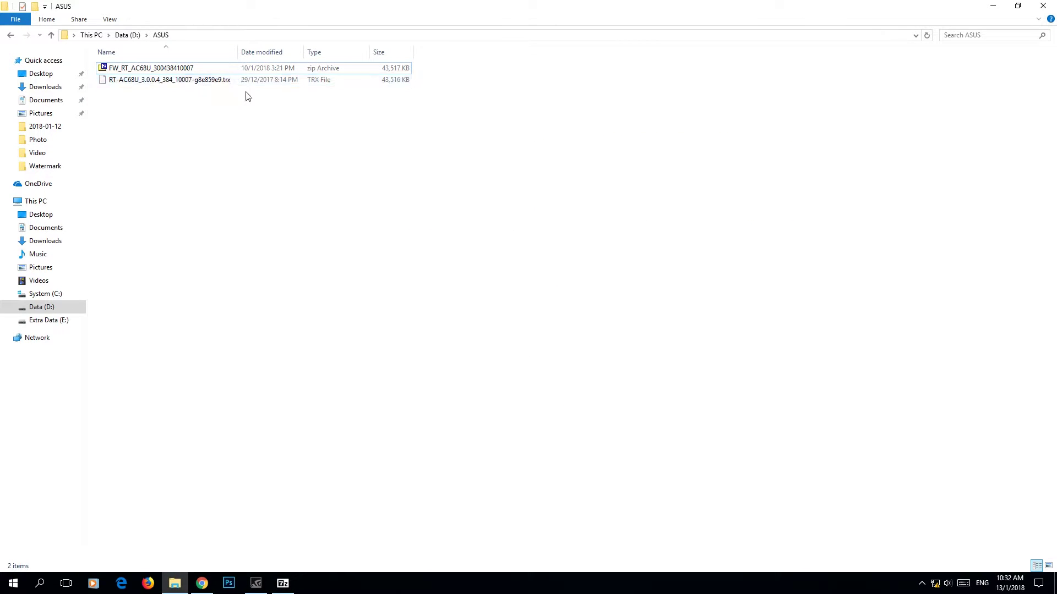
right_click(283, 582)
click(279, 561)
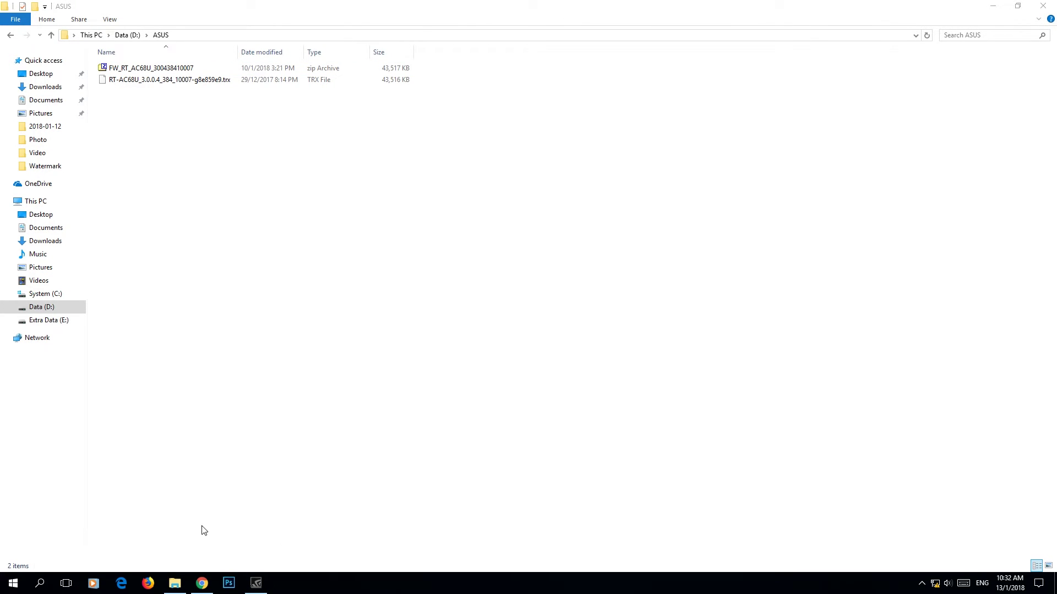
- Go from the router's Network Map to the Firmware Upgrade page
click(202, 583)
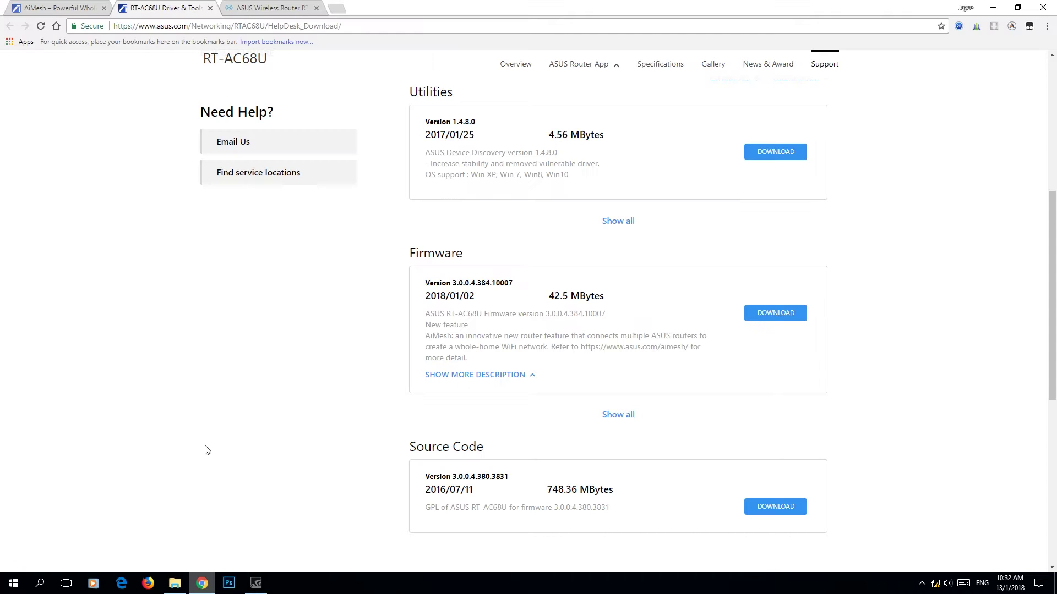
click(262, 8)
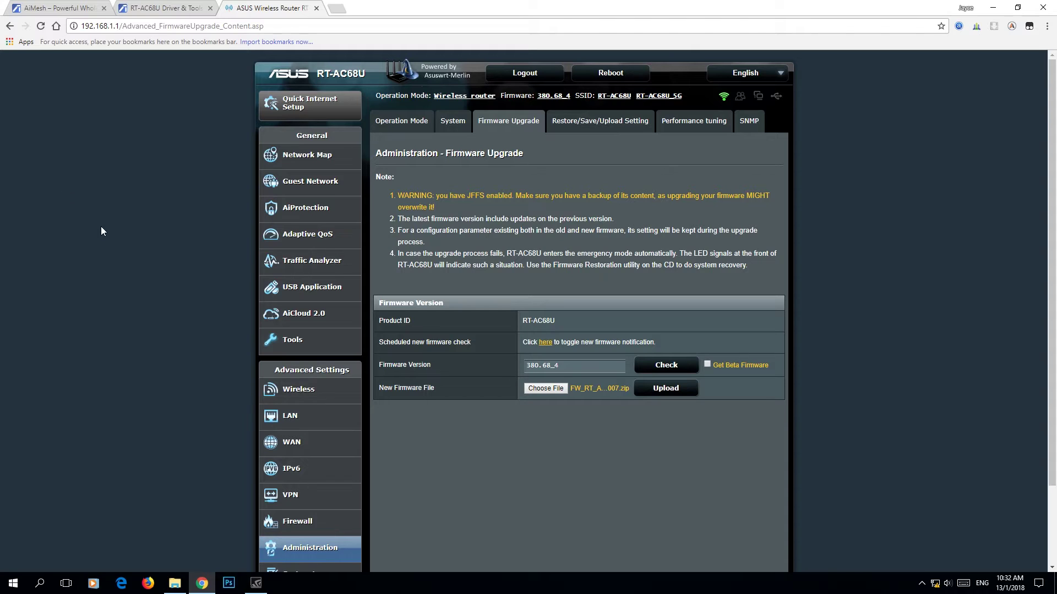
click(278, 155)
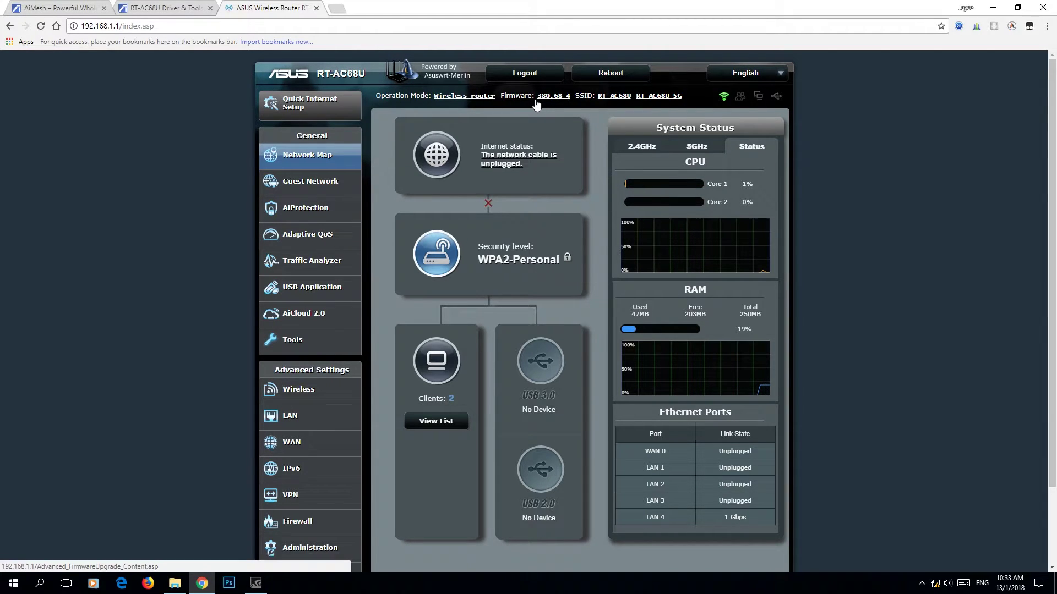
click(555, 97)
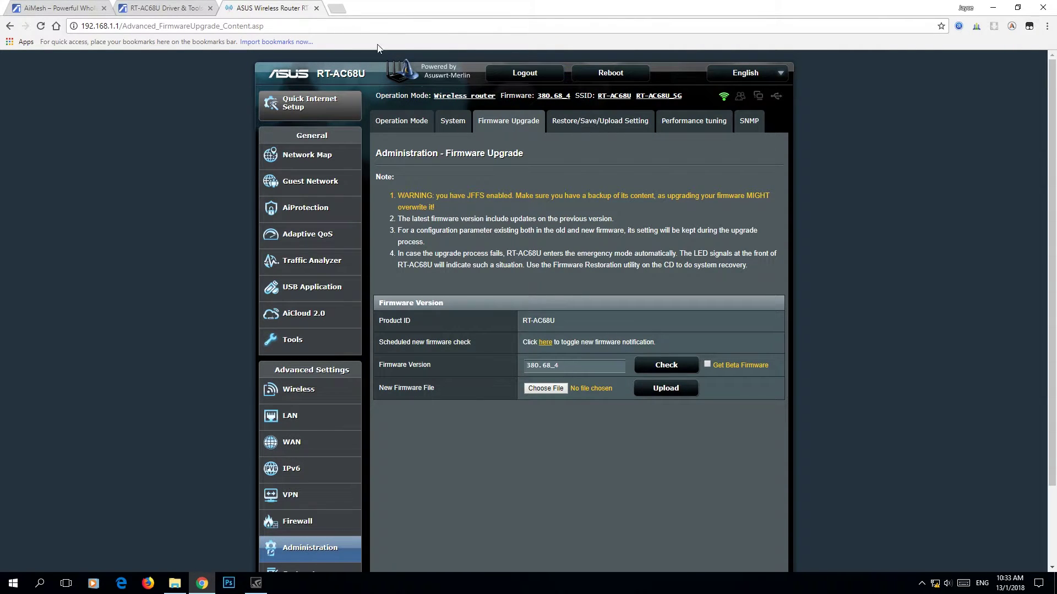
- Upload the downloaded RT-AC68U .trx firmware file to the router
click(552, 391)
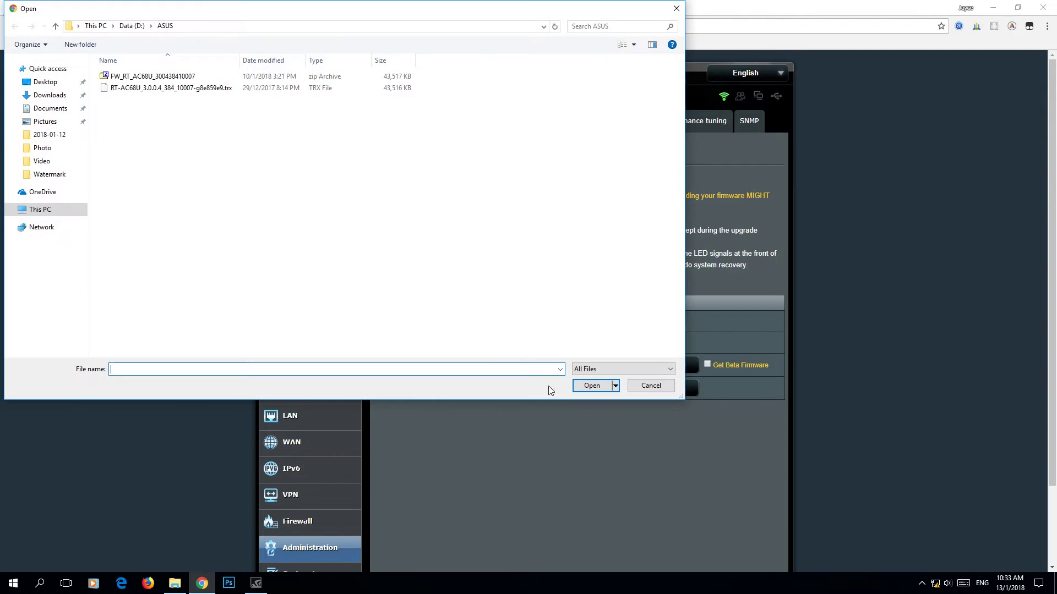
double_click(150, 89)
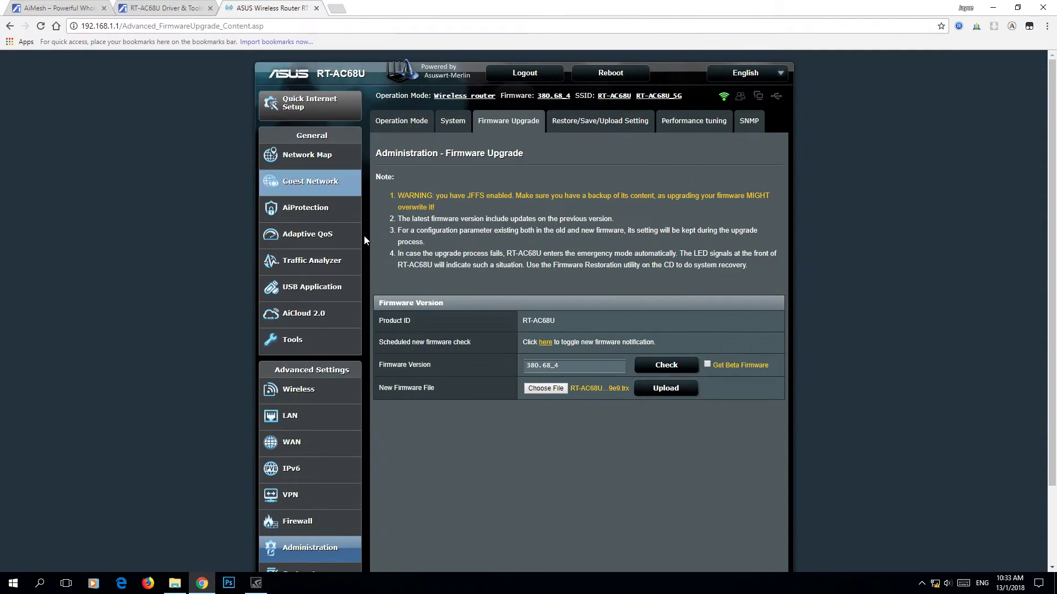
click(666, 388)
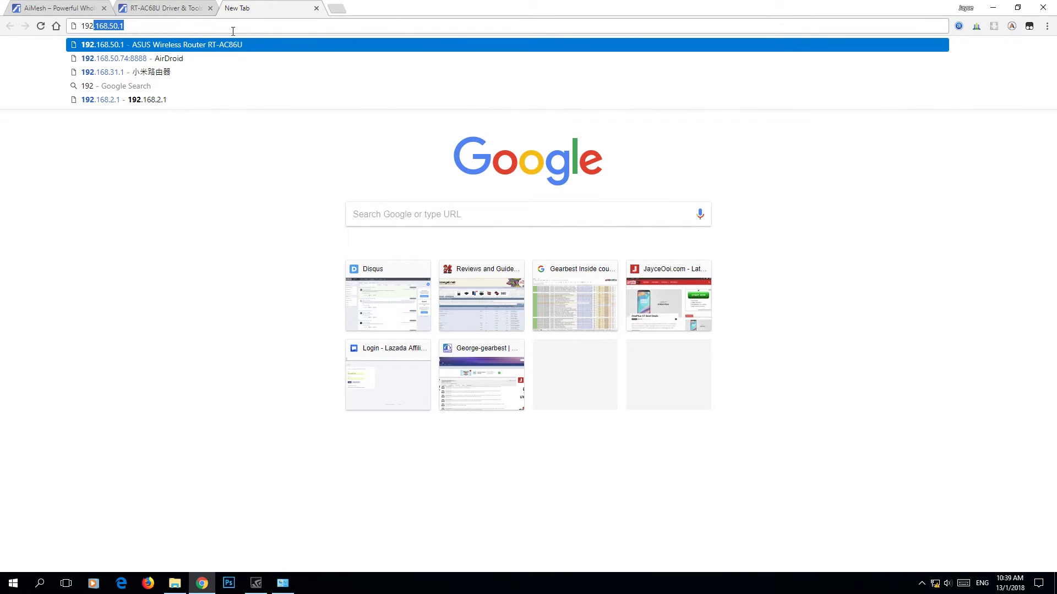
- Load the router sign-in page at 192.168.1.1
text(.168.50.1)
key(Delete)
key(Delete)
text(168..1)
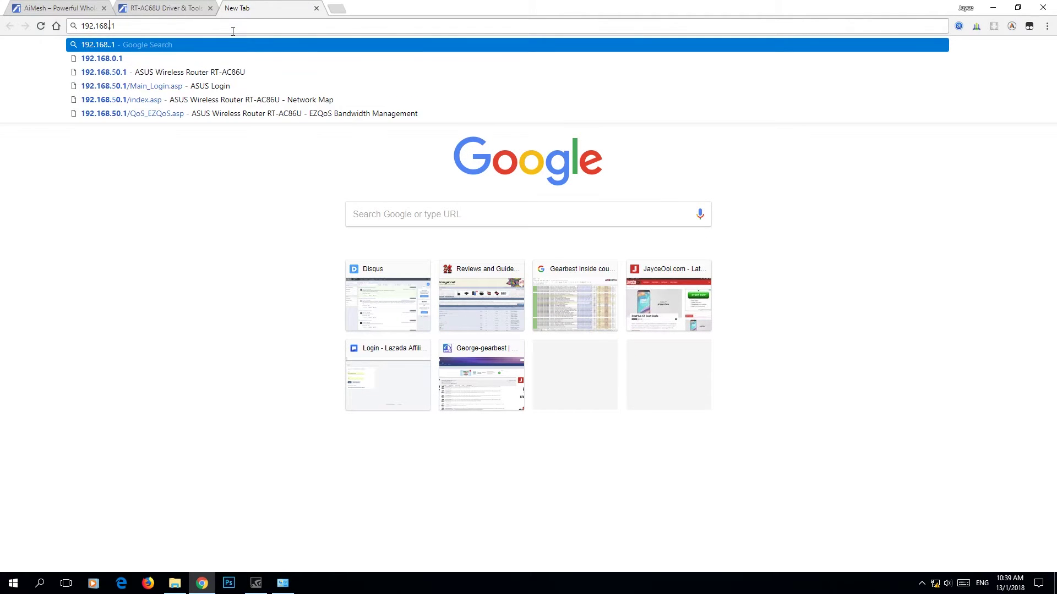
key(Return)
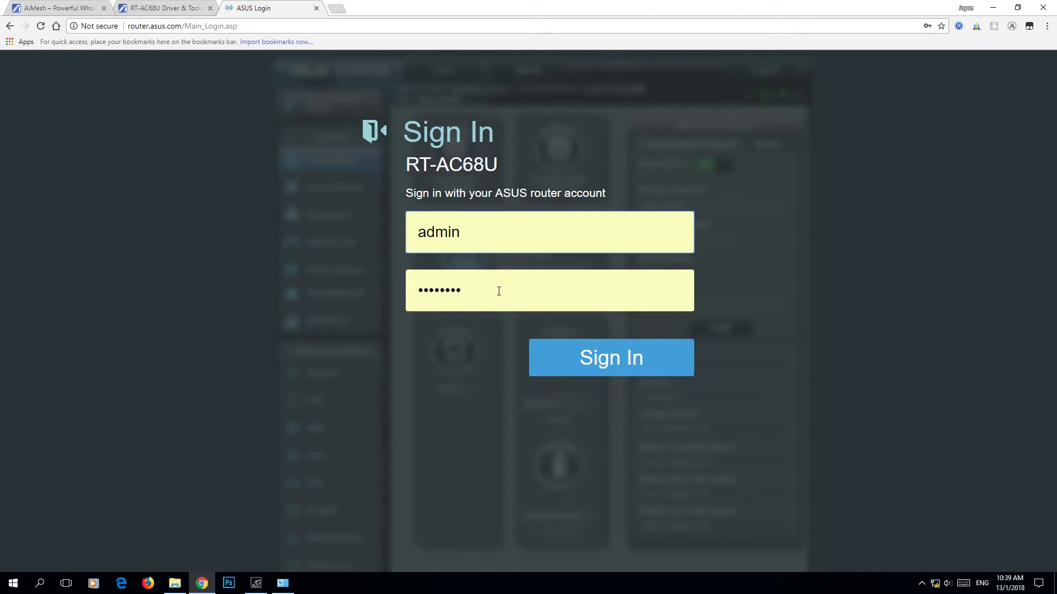
- Replace the saved password with the admin password to sign in
click(483, 286)
double_click(483, 286)
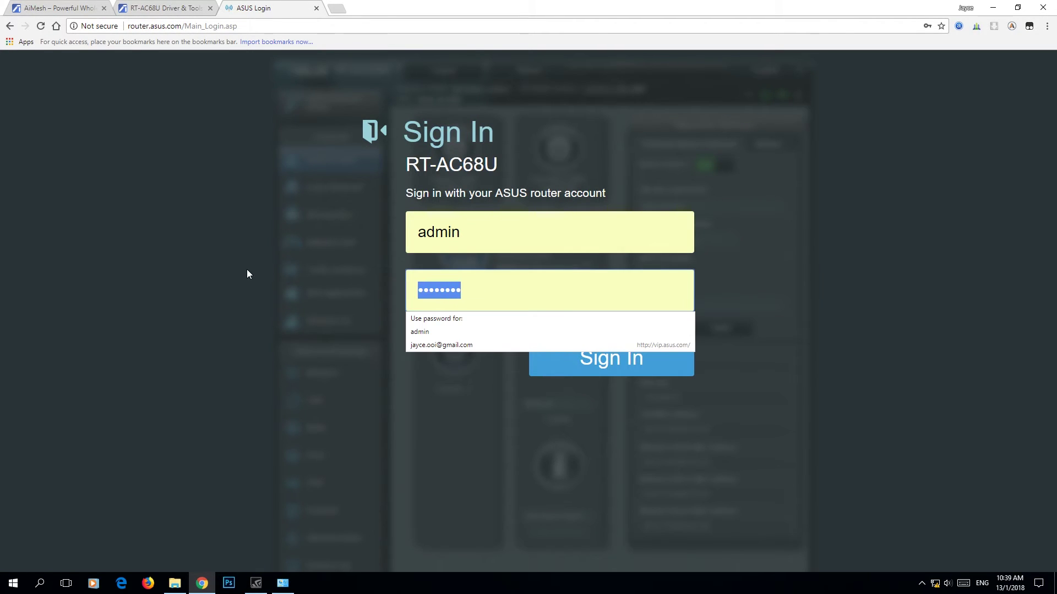
text(****)
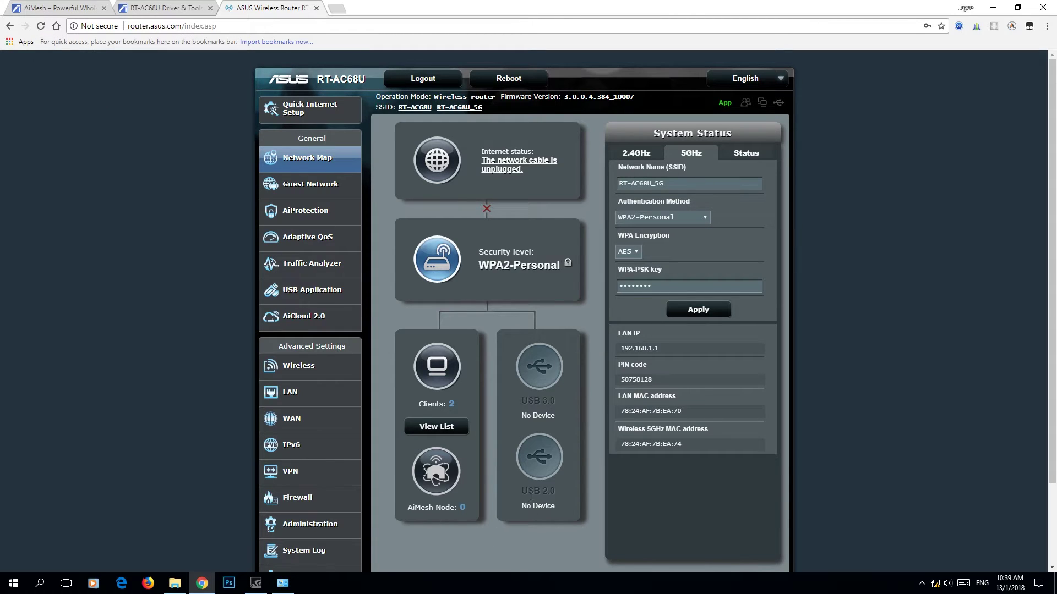
- Confirm firmware 3.0.0.4.384_10007 on Firmware Upgrade, then open Restore/Save/Upload Setting
click(600, 97)
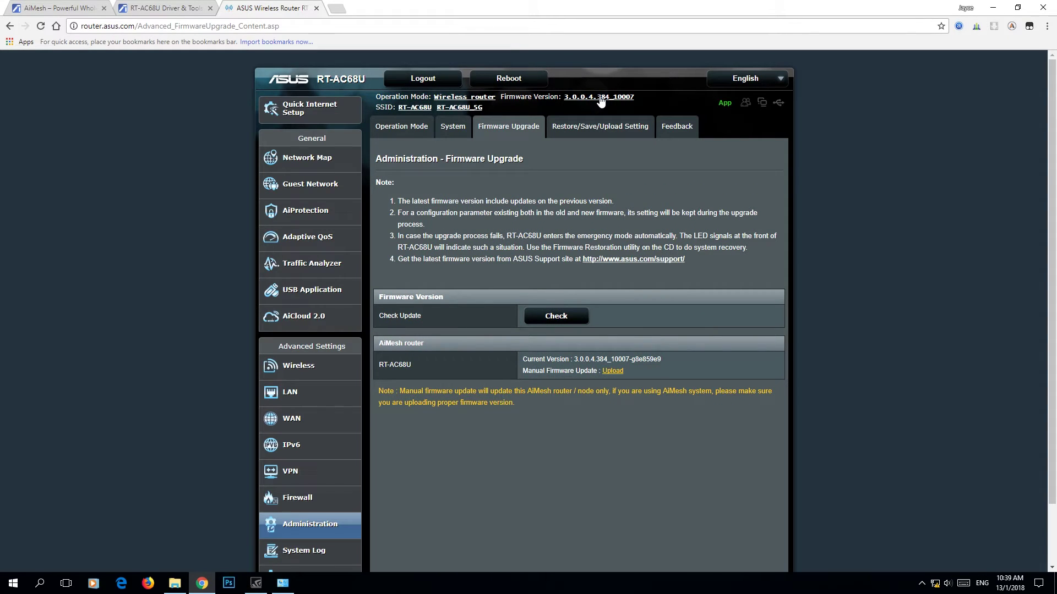
click(587, 130)
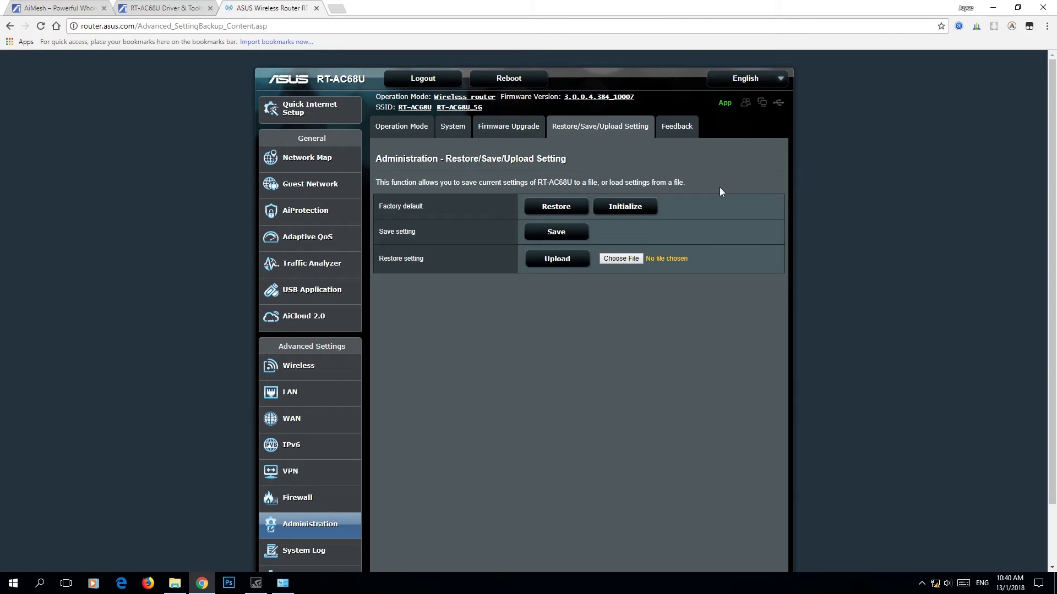
- Initialize Factory default and confirm erasing all settings and data logs
click(629, 210)
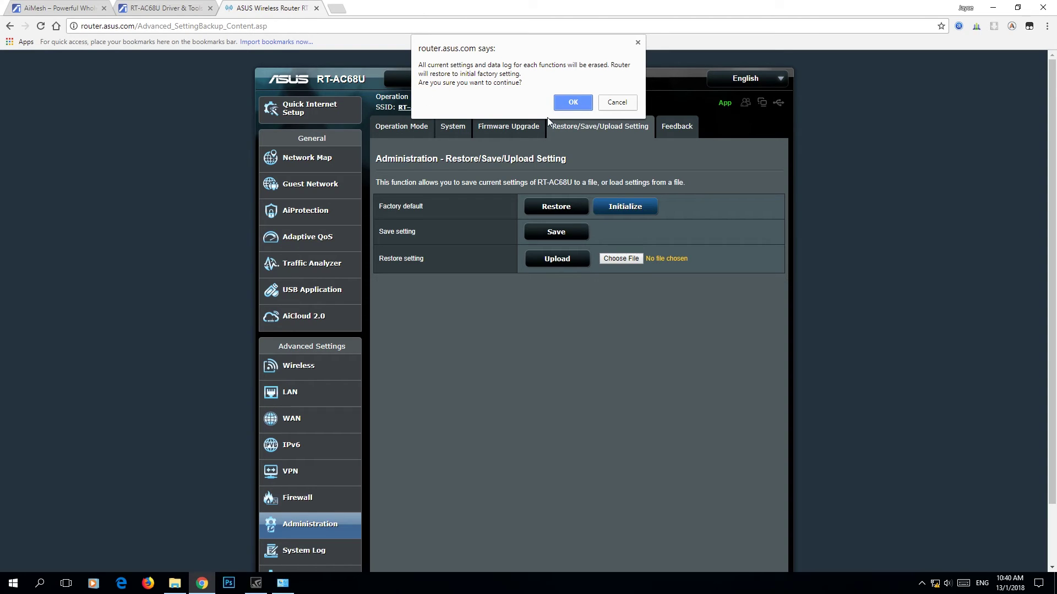
click(572, 104)
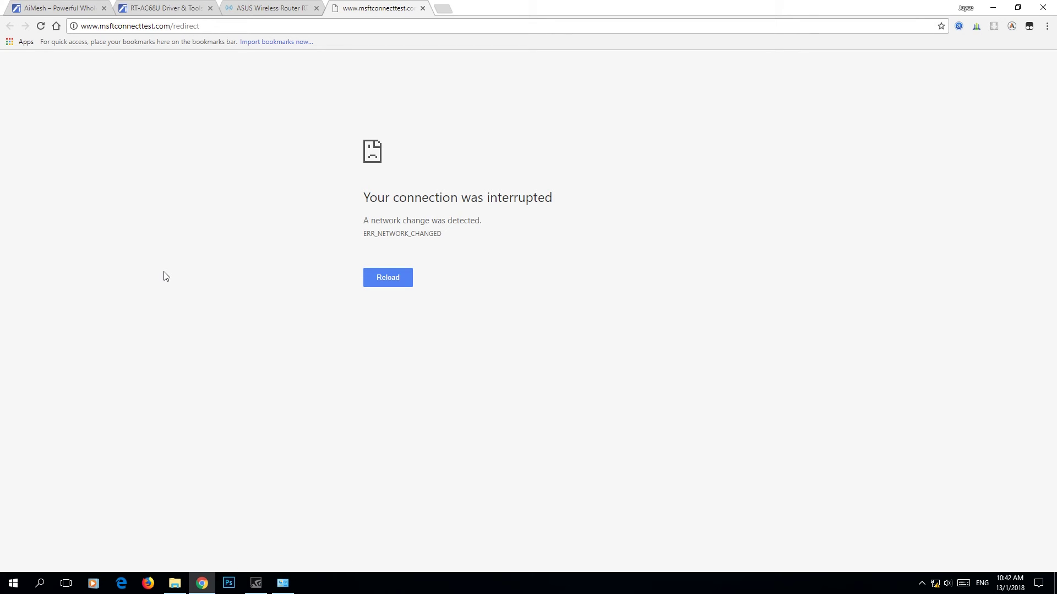
- Close the error tab, choose Create A New Network, then Manual Setting
click(423, 8)
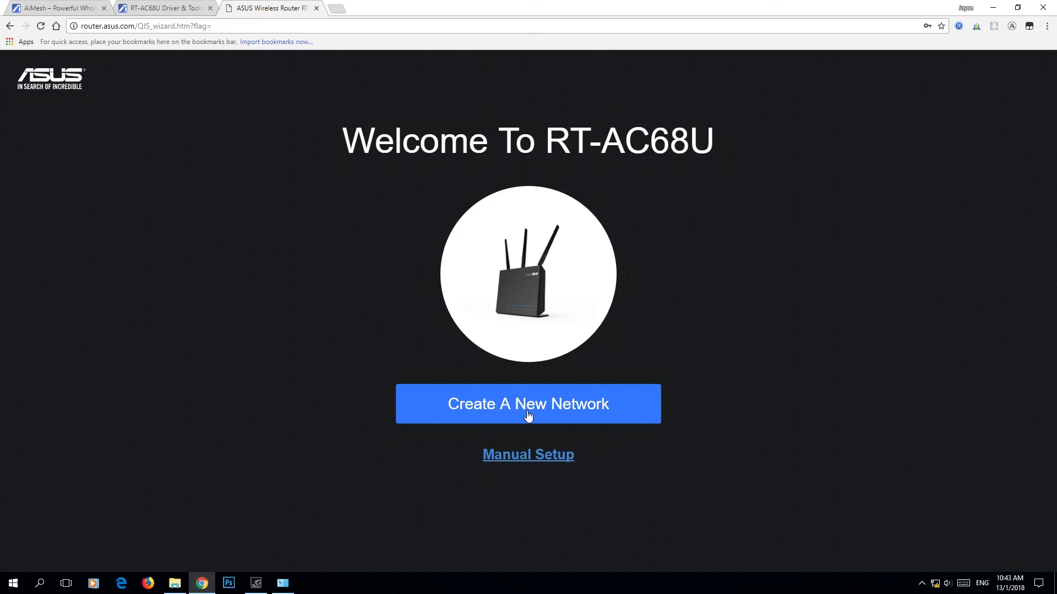
click(629, 413)
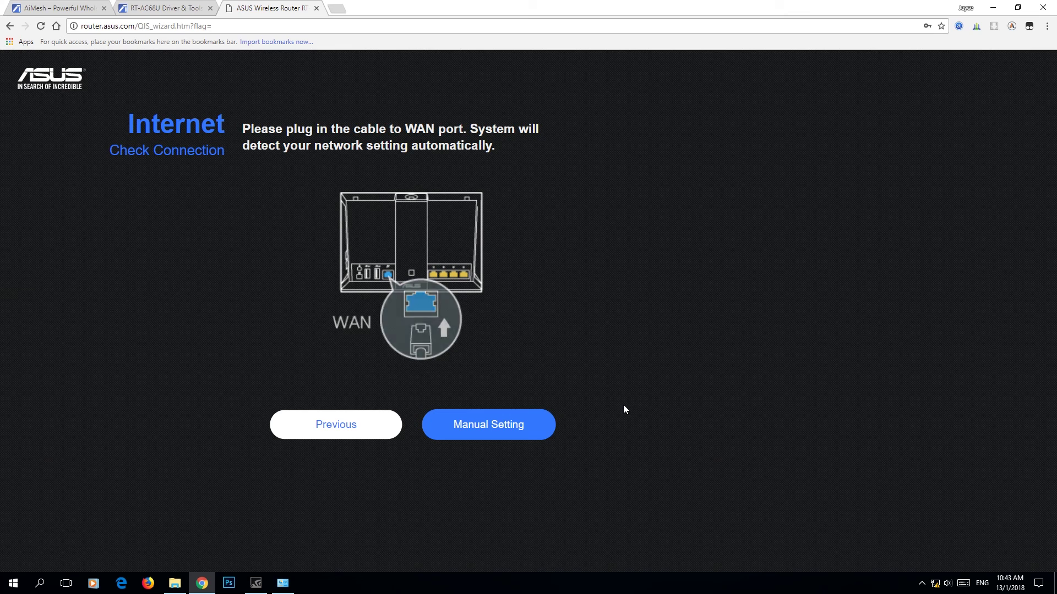
click(488, 425)
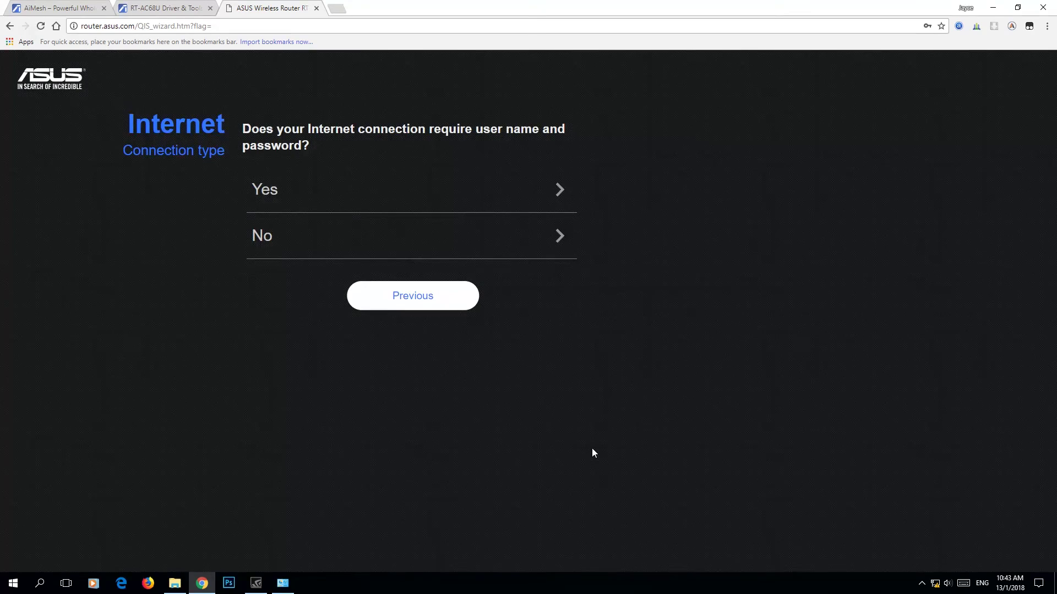